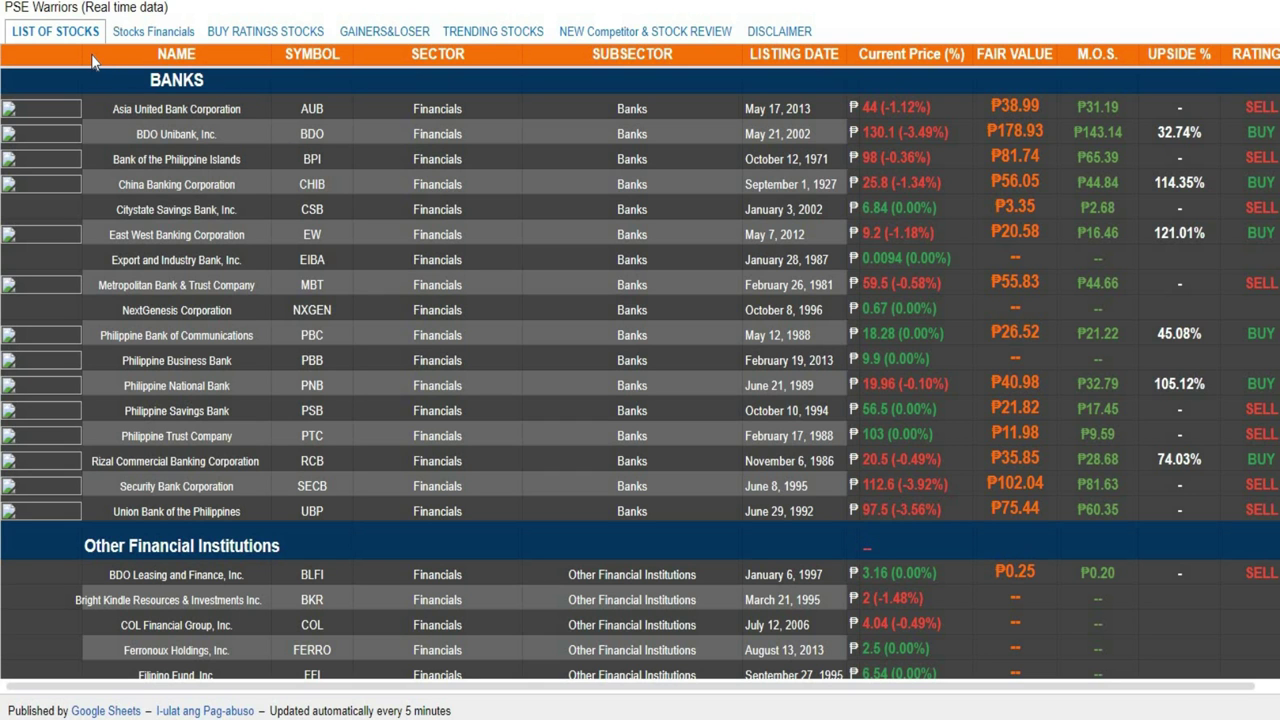
- Examine the list of stocks by subsector, from Banks to Food, Beverage & Tobacco, comparing current price, fair value, M.O.S. and rating
scroll(233, 285, down, 5)
scroll(236, 292, up, 5)
scroll(947, 246, down, 15)
scroll(947, 246, up, 8)
scroll(833, 272, down, 7)
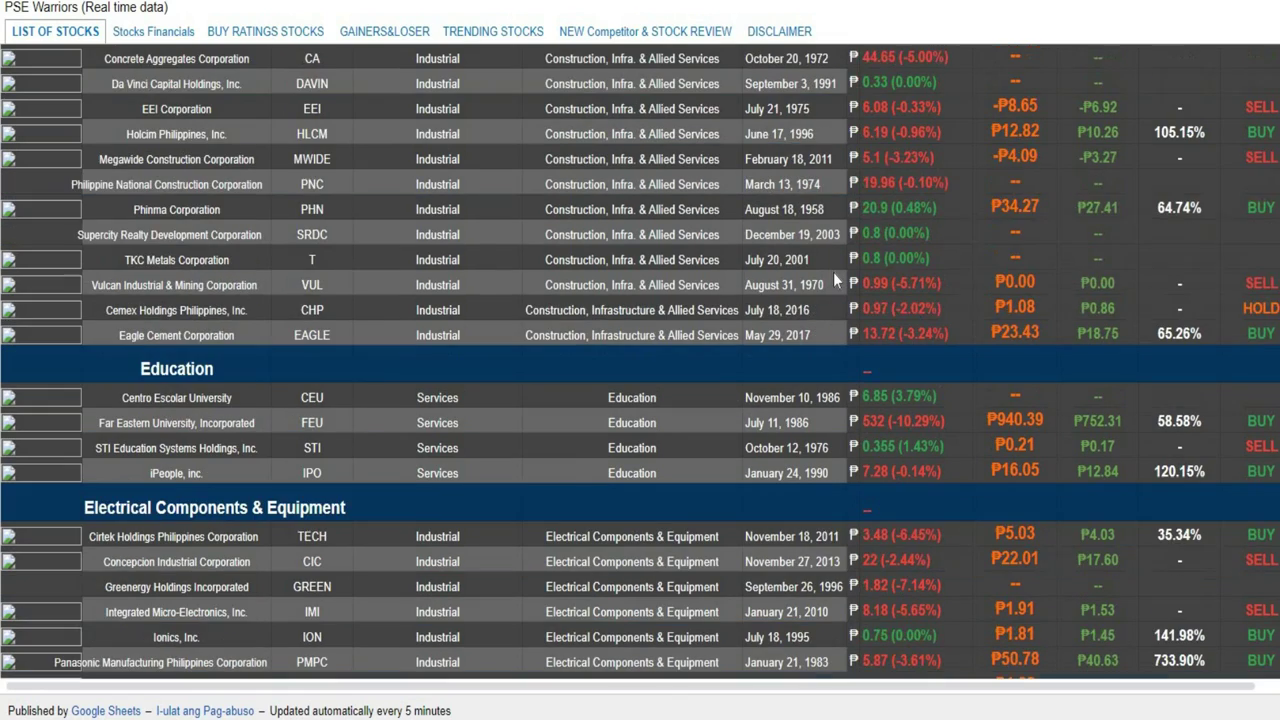
scroll(835, 280, down, 2)
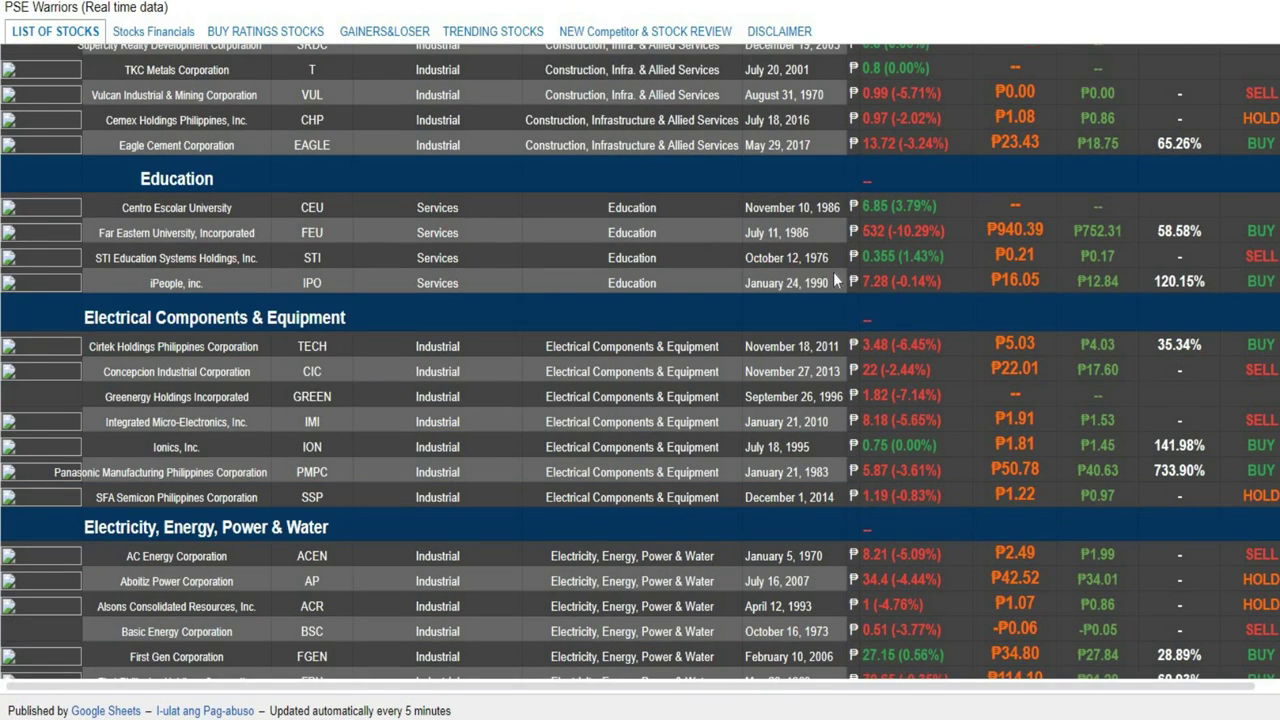
scroll(834, 278, down, 3)
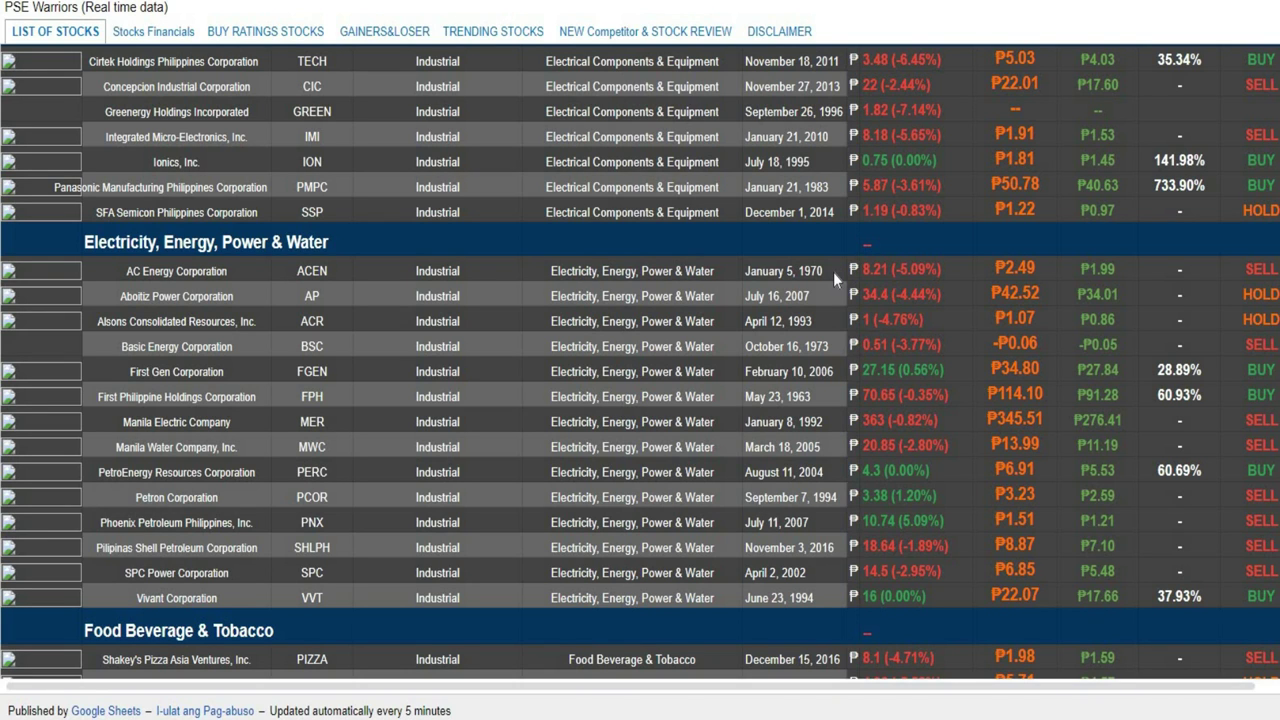
scroll(833, 272, up, 6)
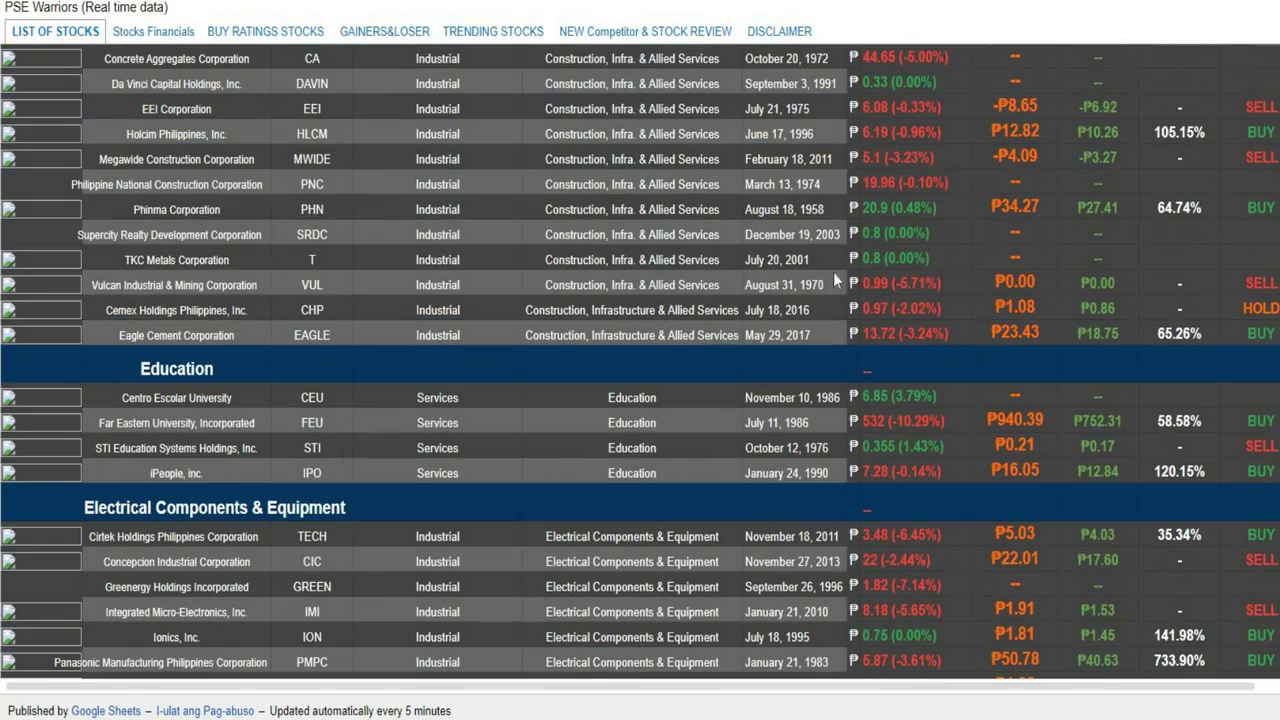
scroll(833, 272, up, 4)
scroll(833, 272, up, 4)
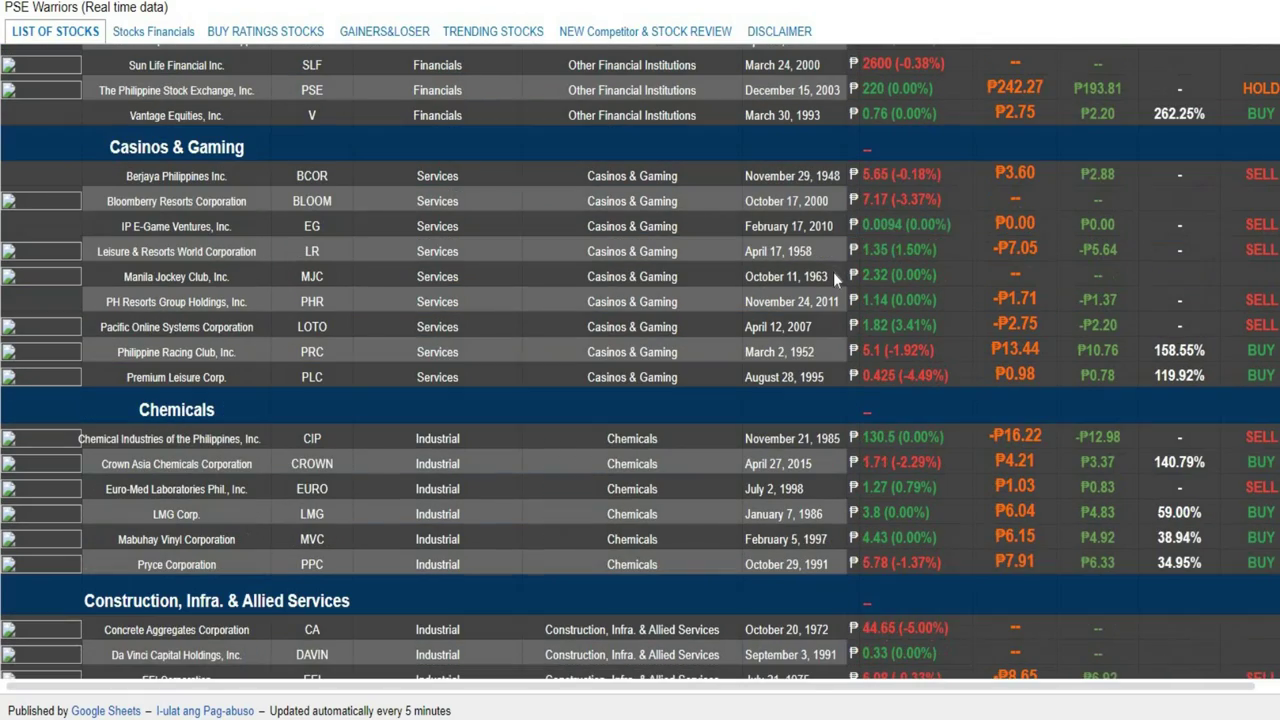
scroll(861, 277, up, 5)
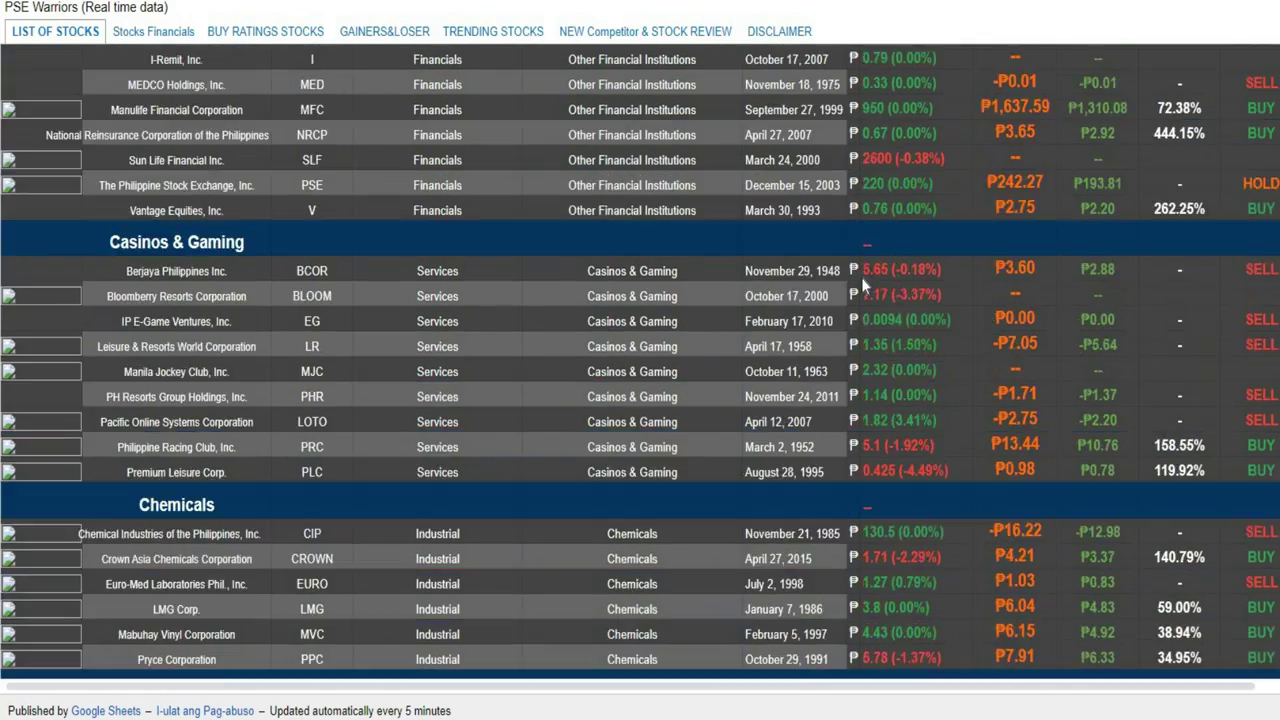
scroll(861, 277, down, 7)
scroll(861, 277, down, 6)
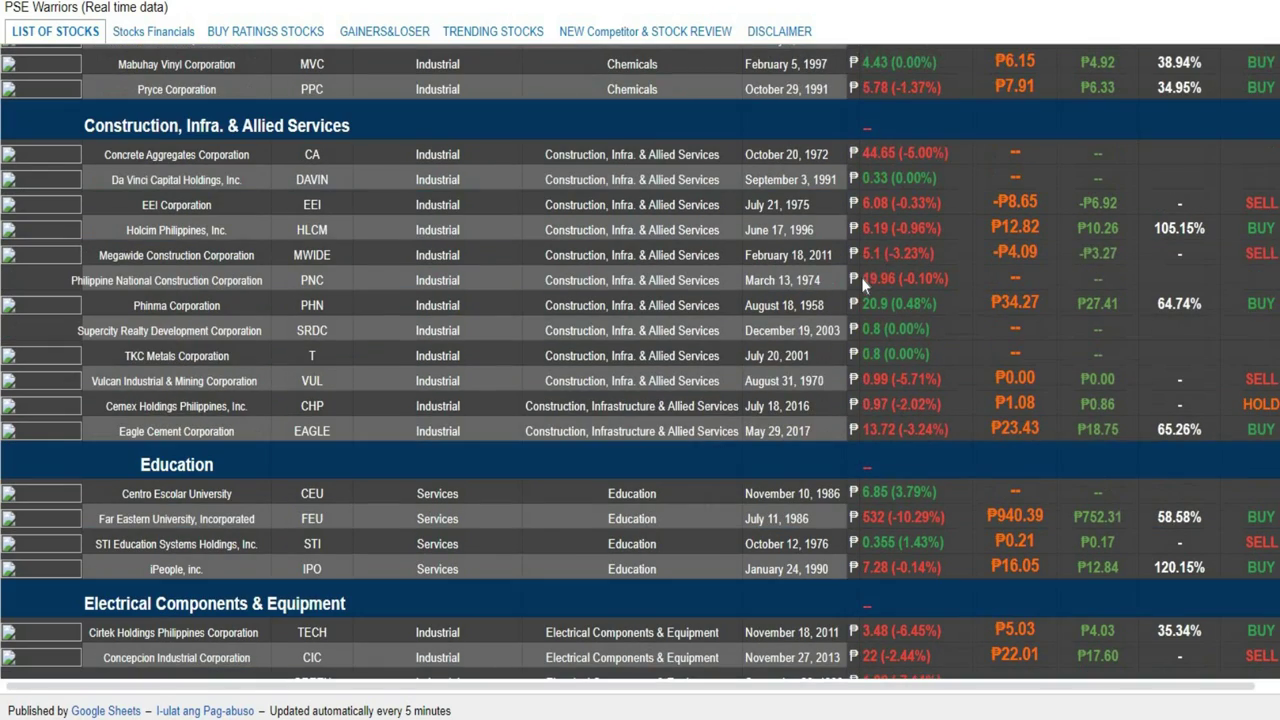
scroll(861, 277, down, 12)
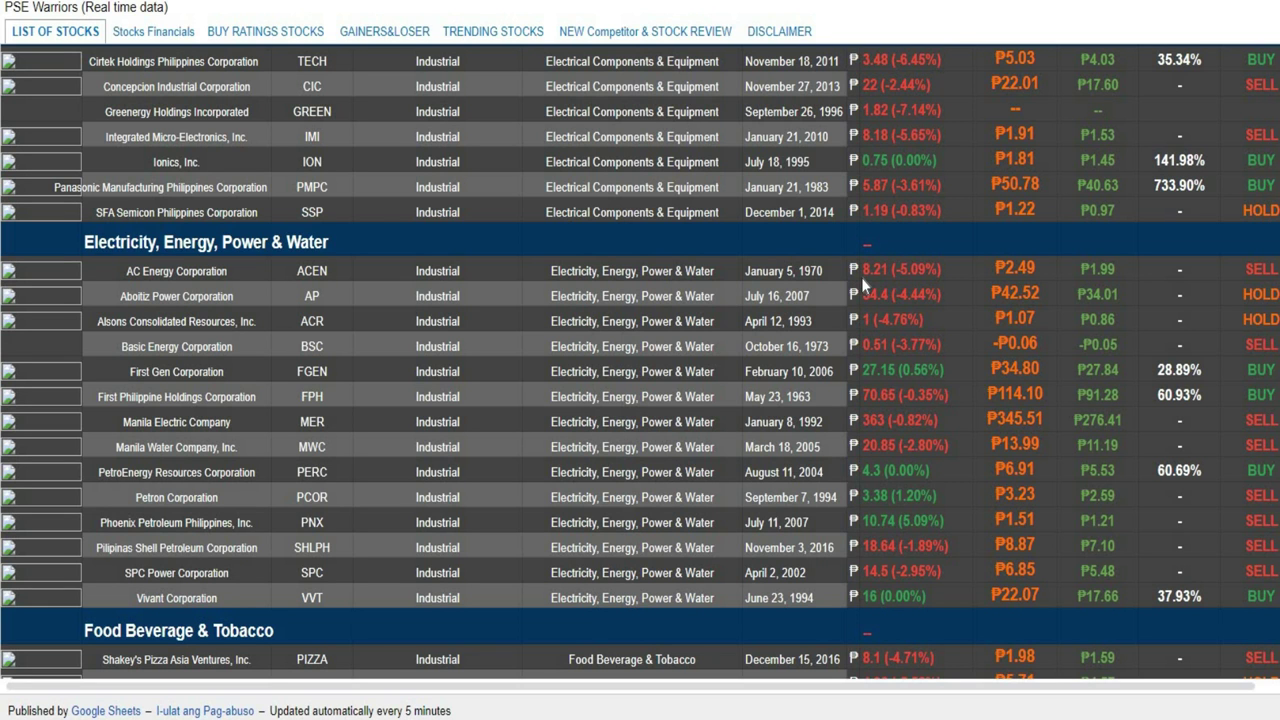
scroll(861, 277, down, 2)
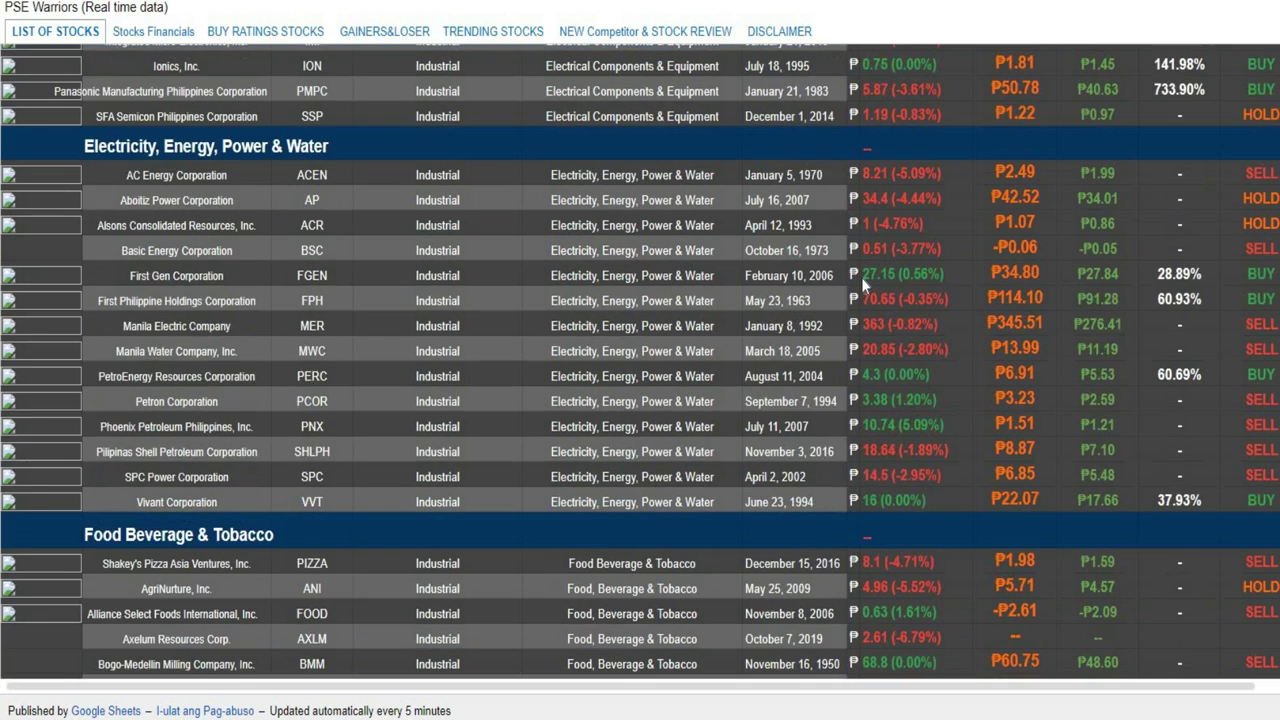
scroll(861, 277, up, 4)
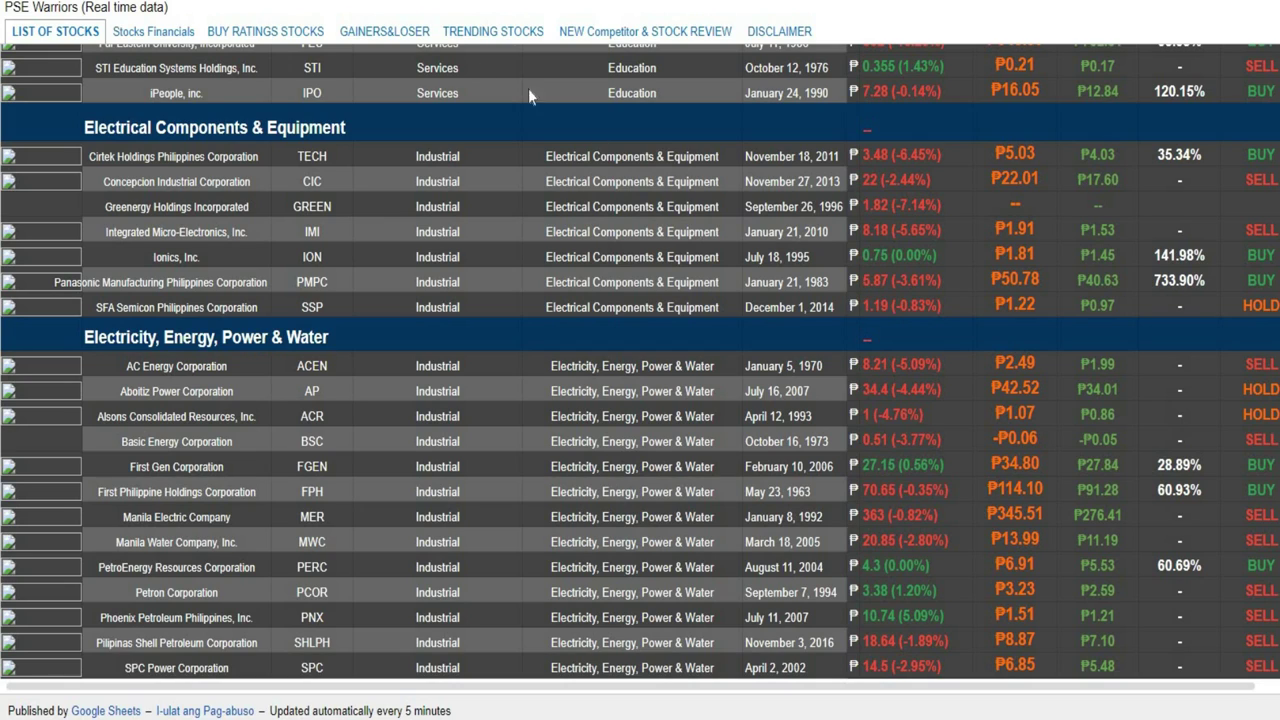
- Show the BUY RATINGS STOCKS sheet and examine the listed companies' fair values, margins of safety and upside percentages
click(284, 38)
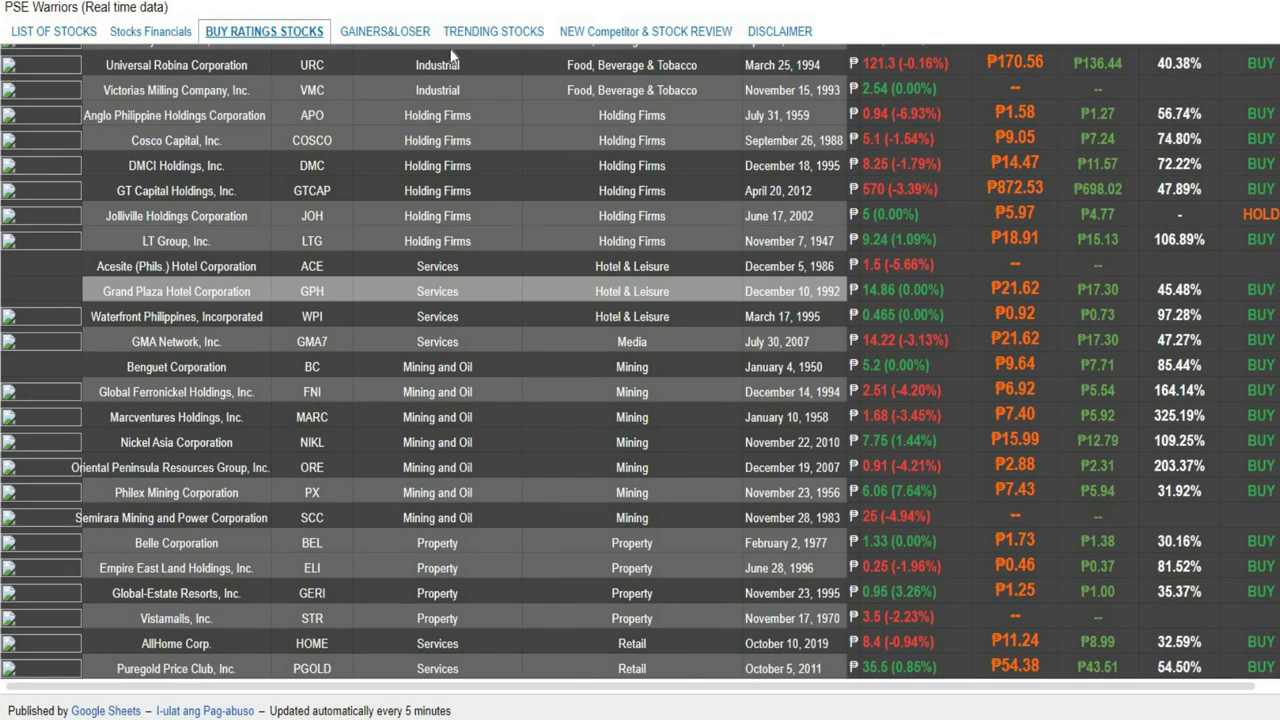
scroll(825, 208, up, 10)
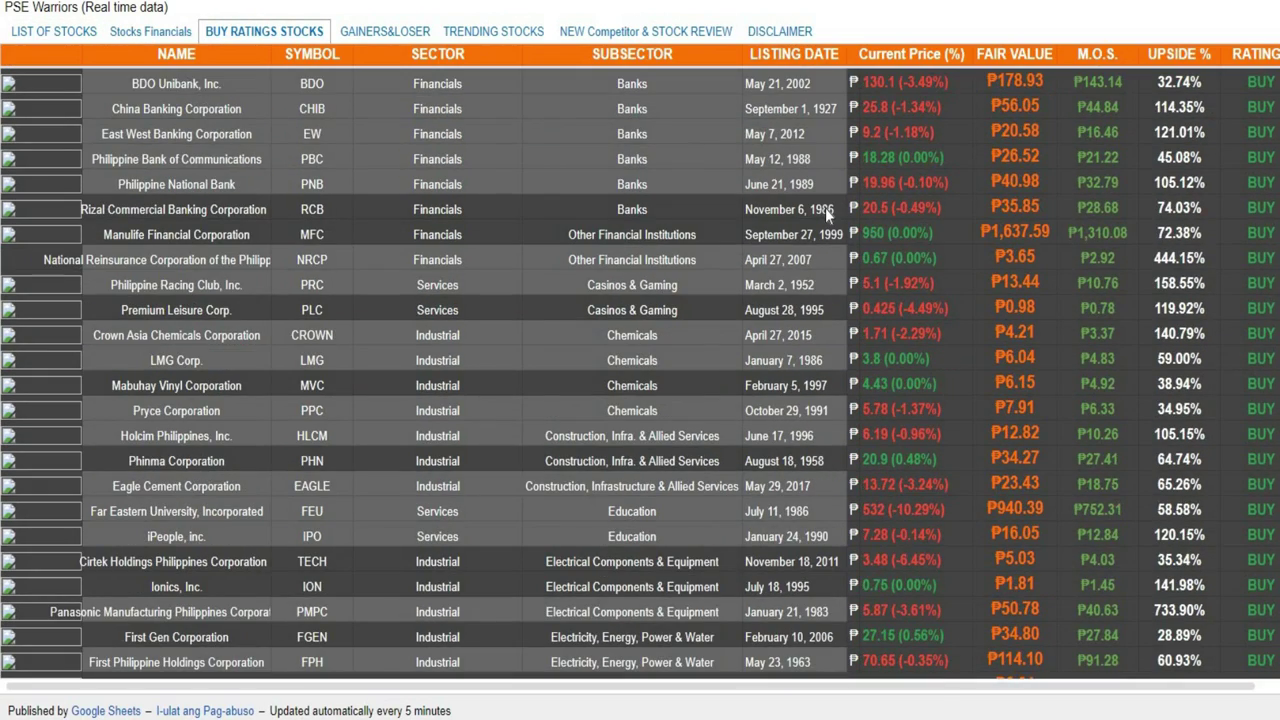
scroll(825, 208, down, 12)
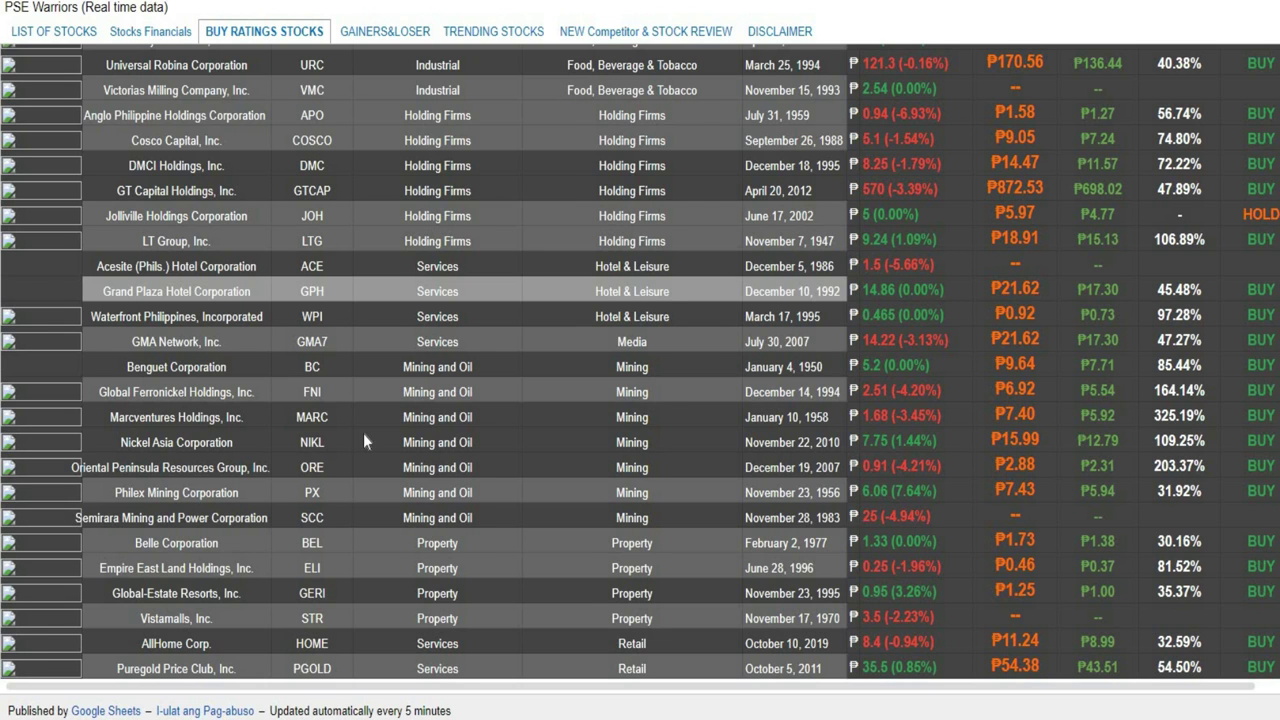
scroll(363, 436, up, 1)
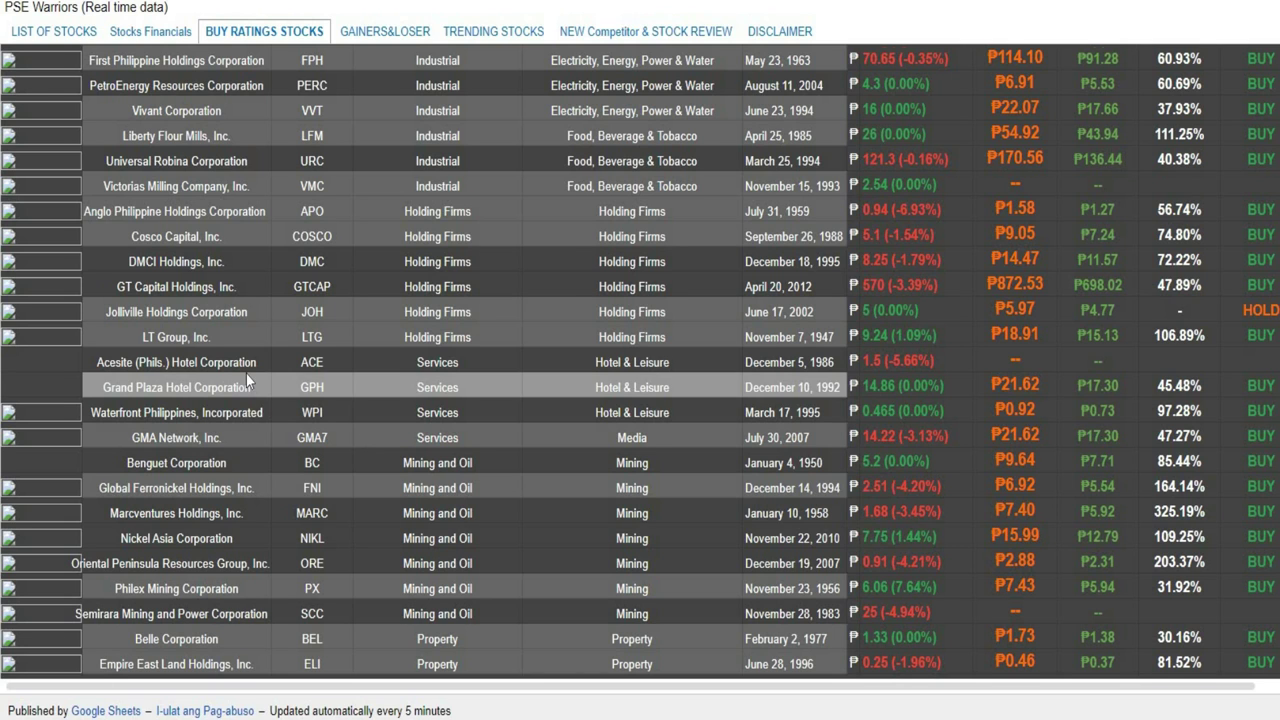
scroll(246, 374, up, 1)
scroll(352, 350, up, 3)
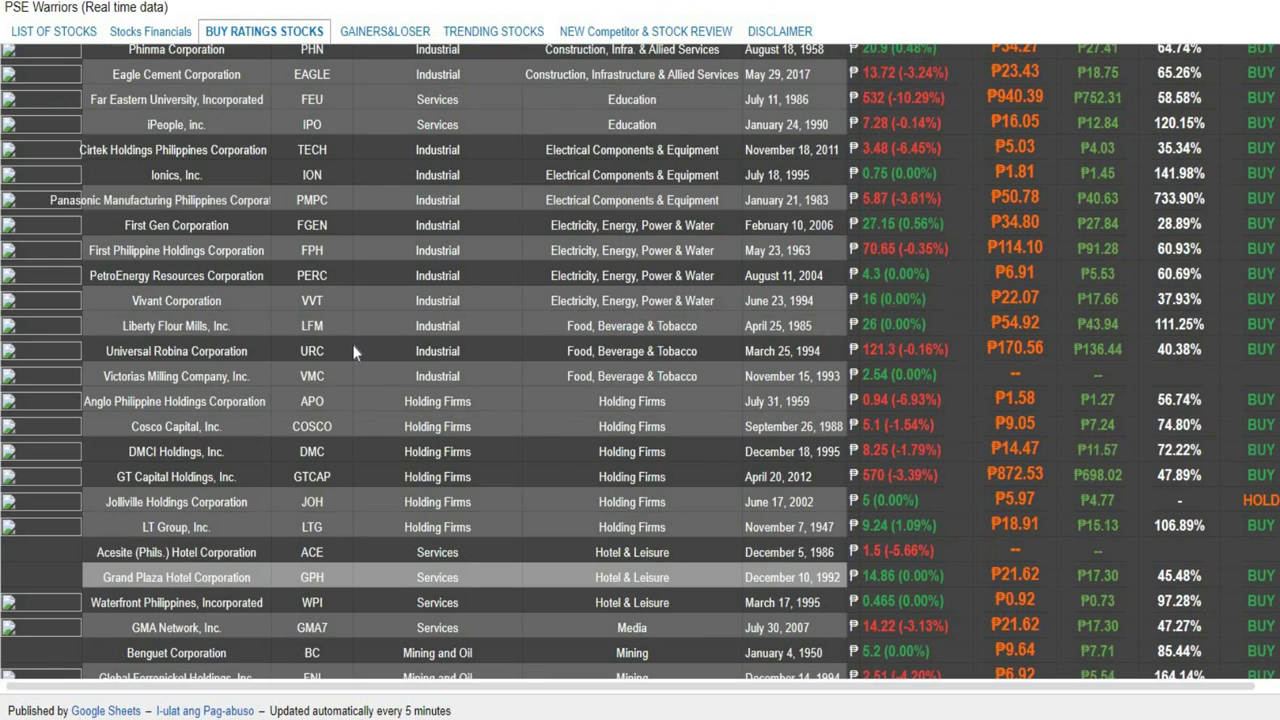
scroll(352, 344, up, 3)
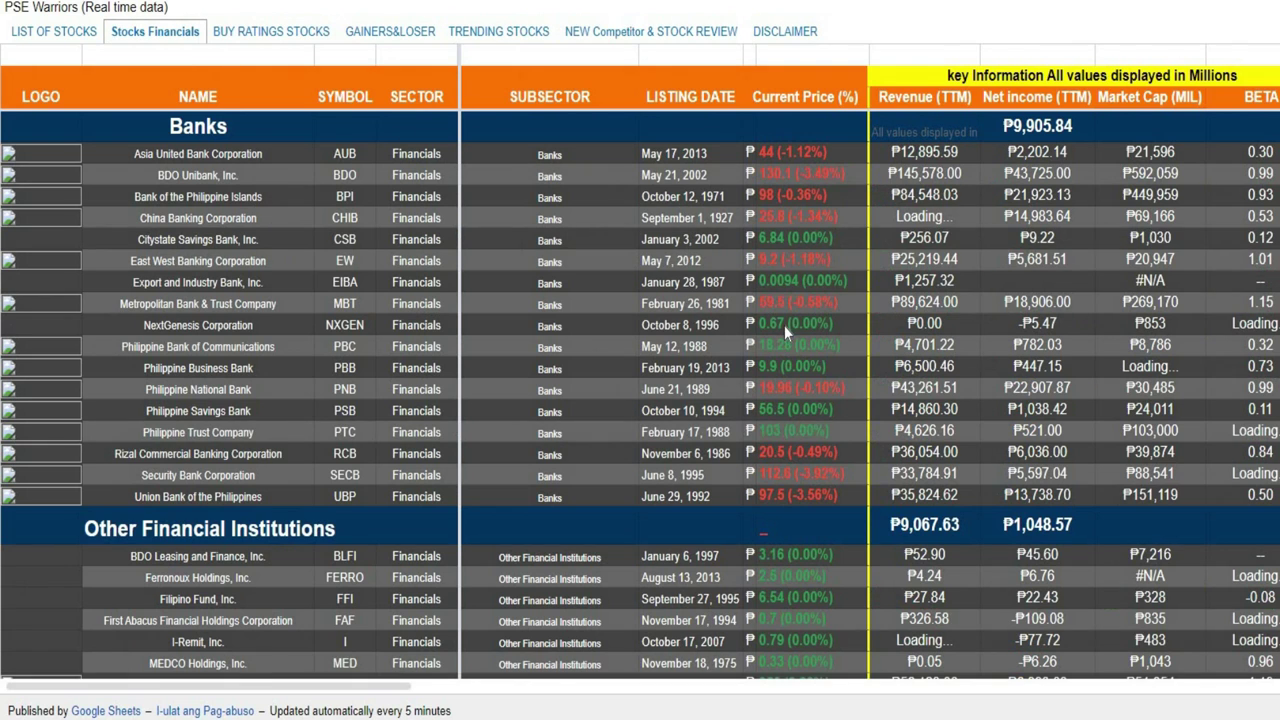
- Examine the Stocks Financials sheet and the top gainers, top losers and most active stocks
scroll(784, 325, down, 9)
scroll(784, 325, up, 5)
scroll(784, 325, up, 5)
scroll(943, 246, down, 5)
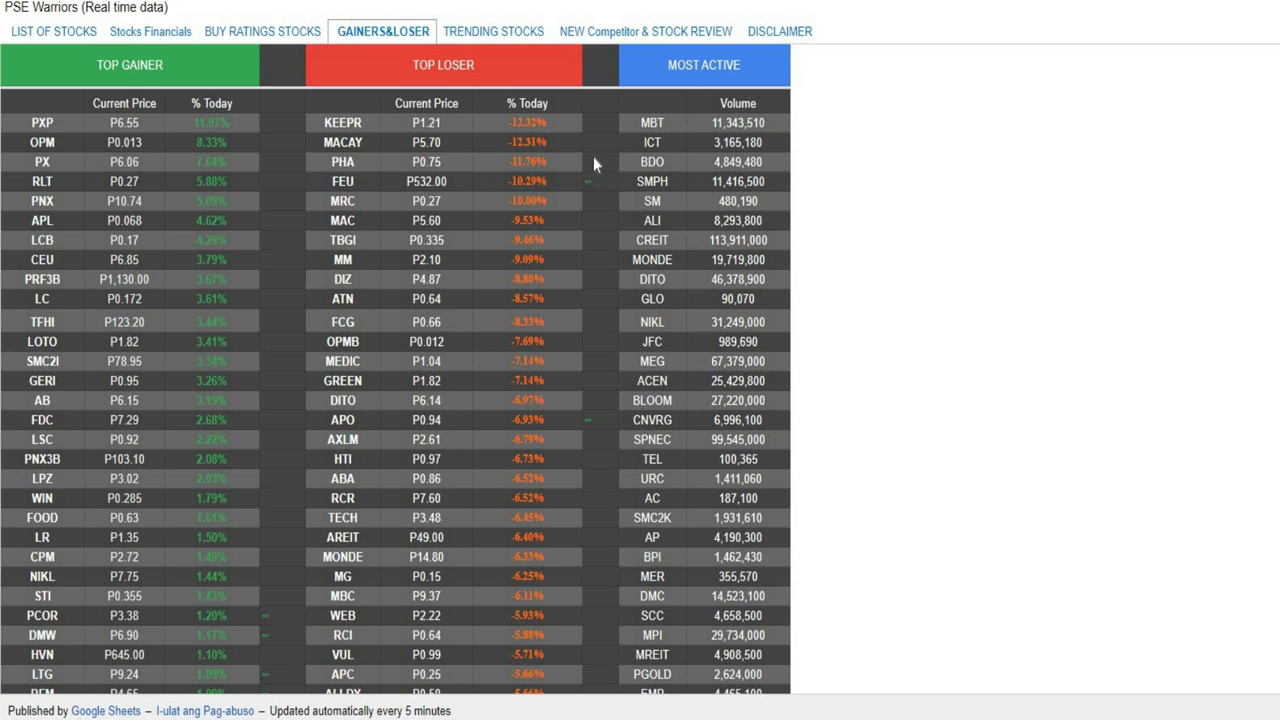
scroll(171, 334, down, 3)
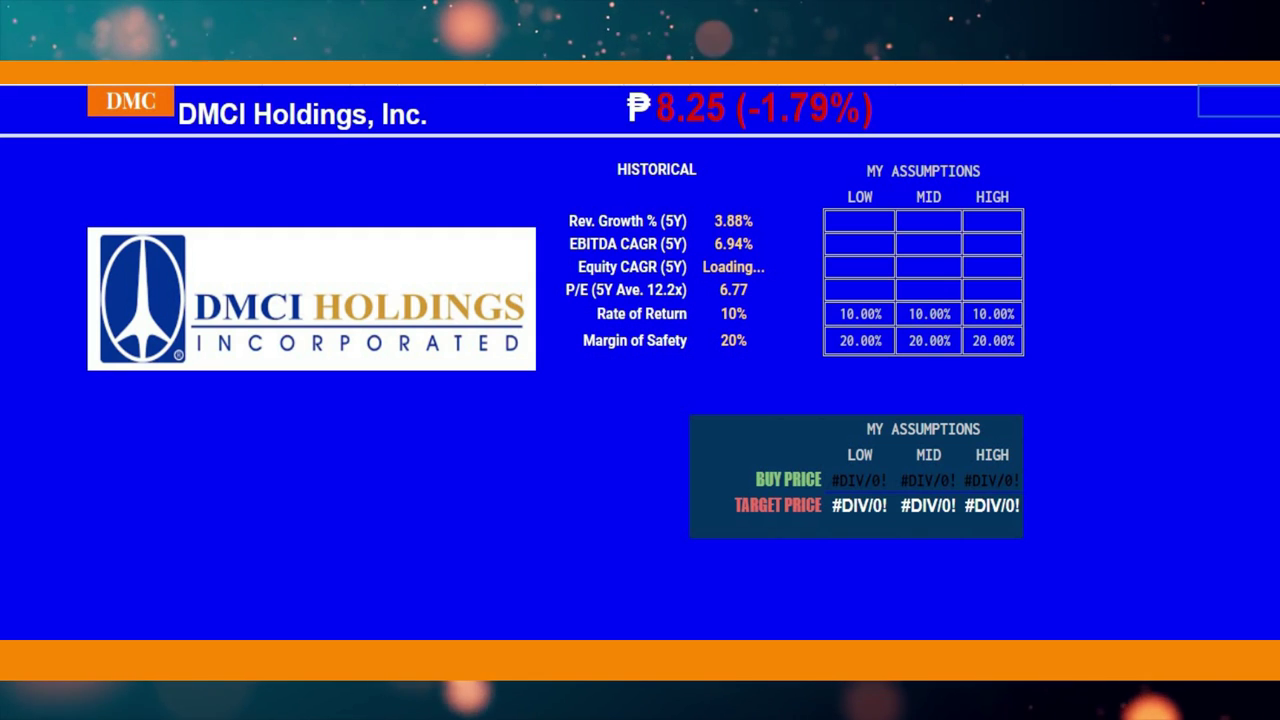
- Switch to Gmail and open the BUY ALERT: GSMI message to read the watchlist details
click(726, 352)
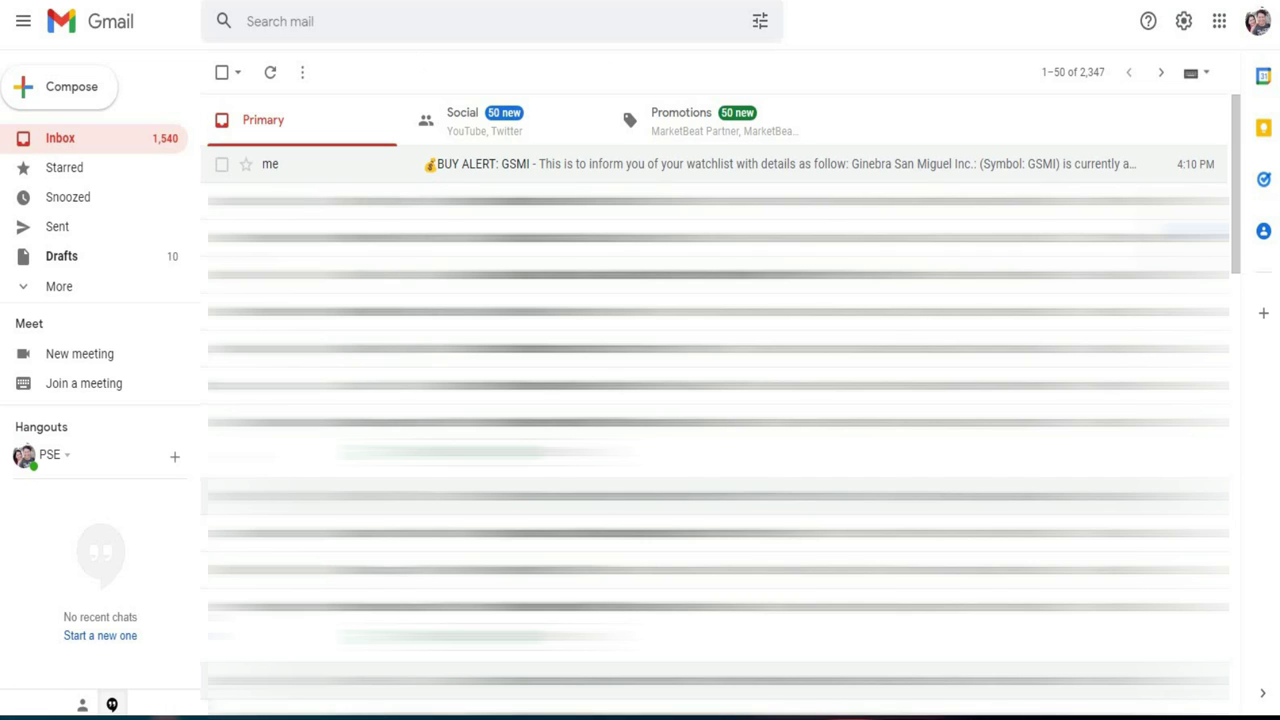
click(523, 169)
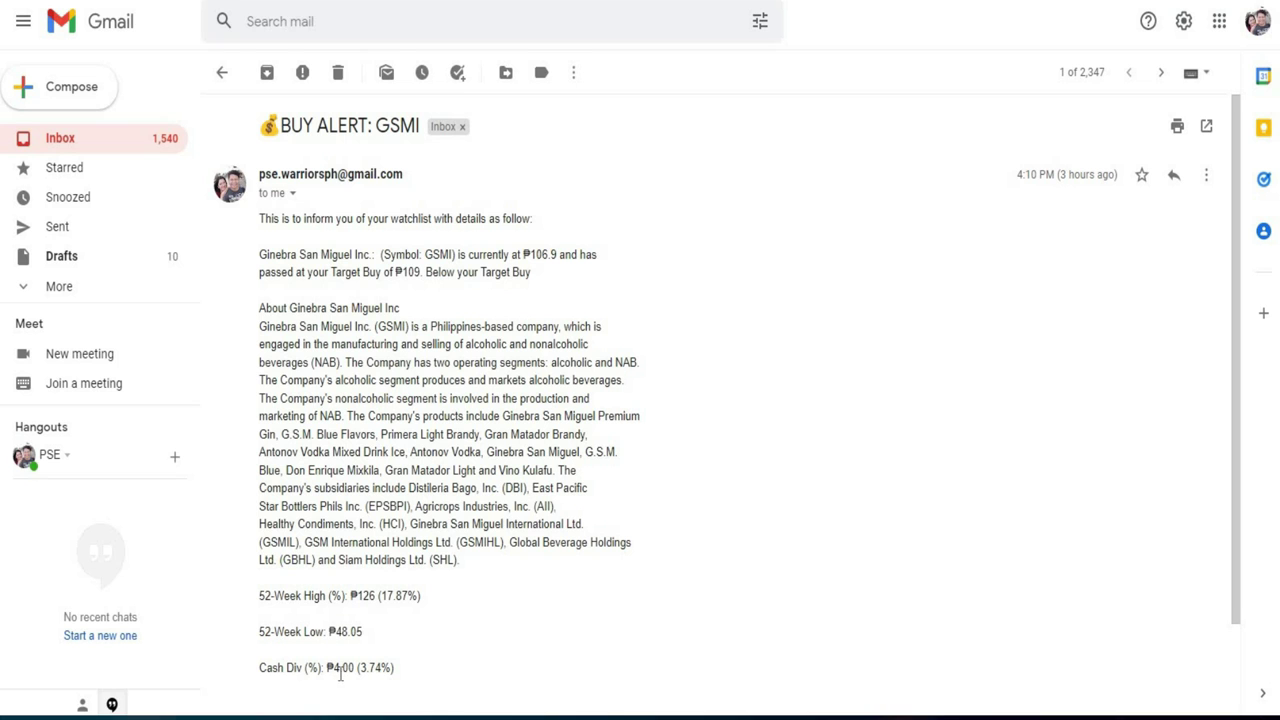
- Switch to the PSE Warriors YouTube channel and look through its home page playlists, from DIVIDEND PLAY to On The Top Of My List
key(ctrl+Tab)
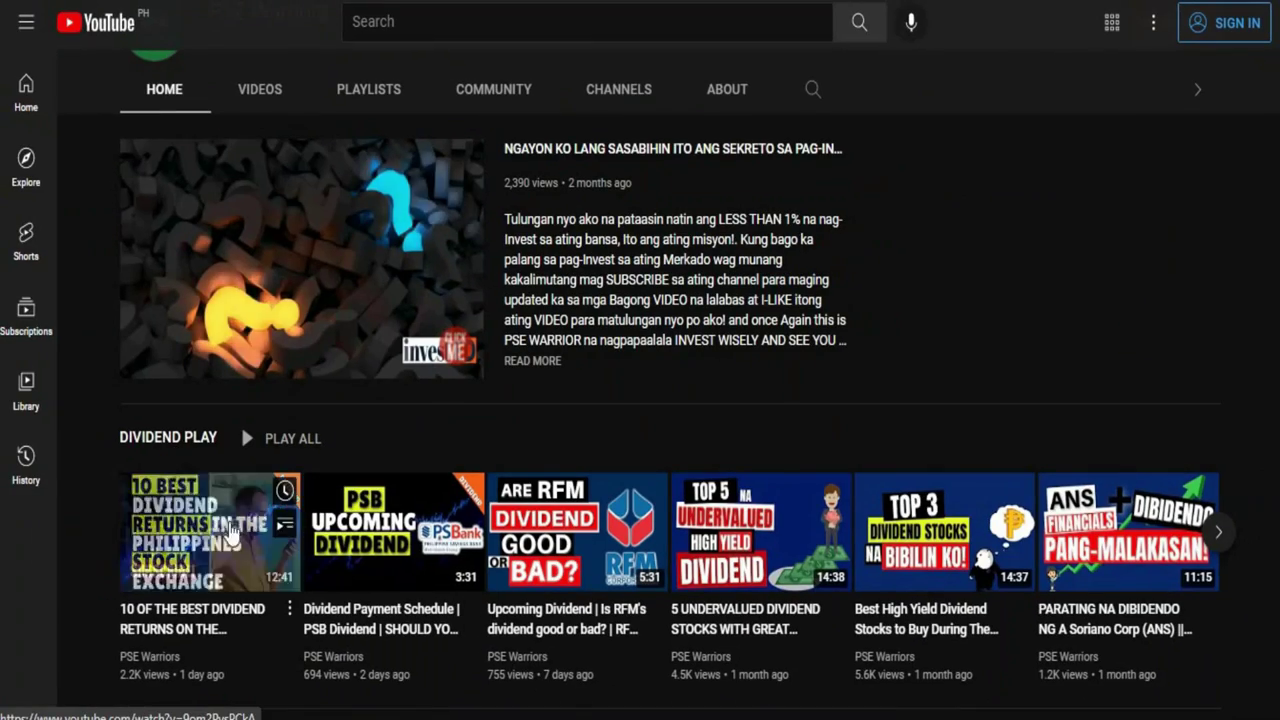
mouse_move(260, 462)
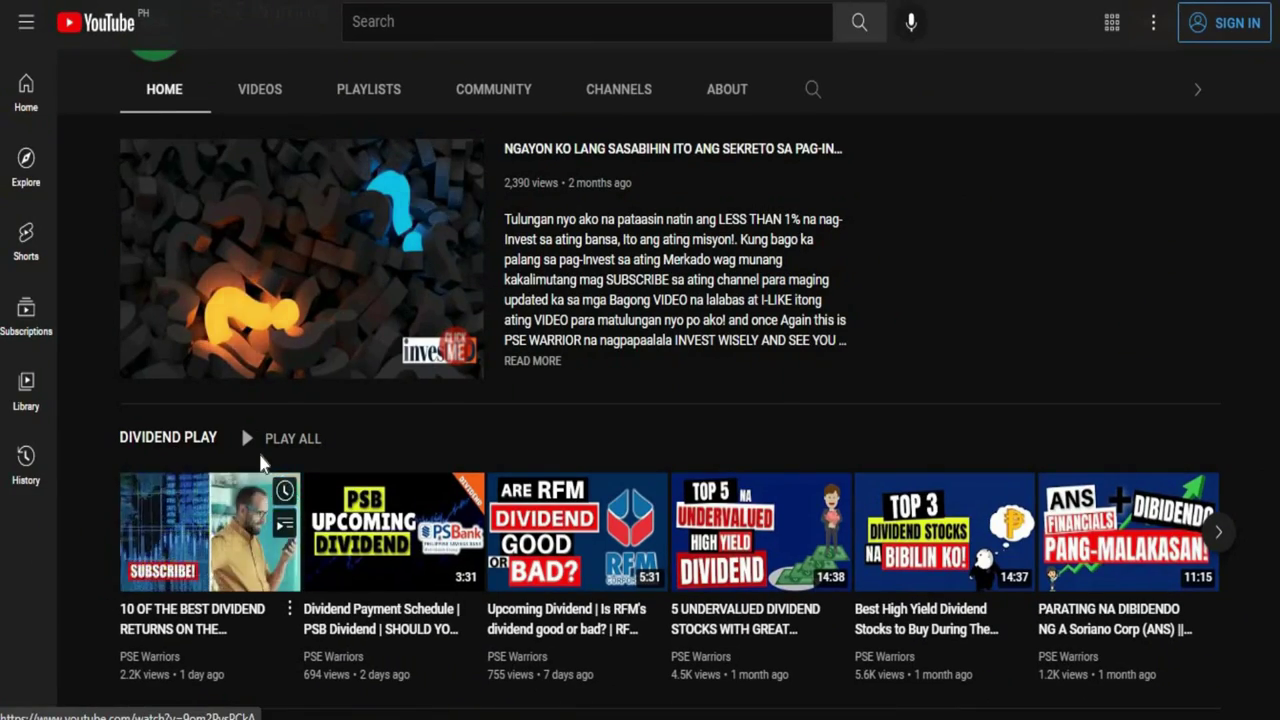
scroll(928, 450, down, 3)
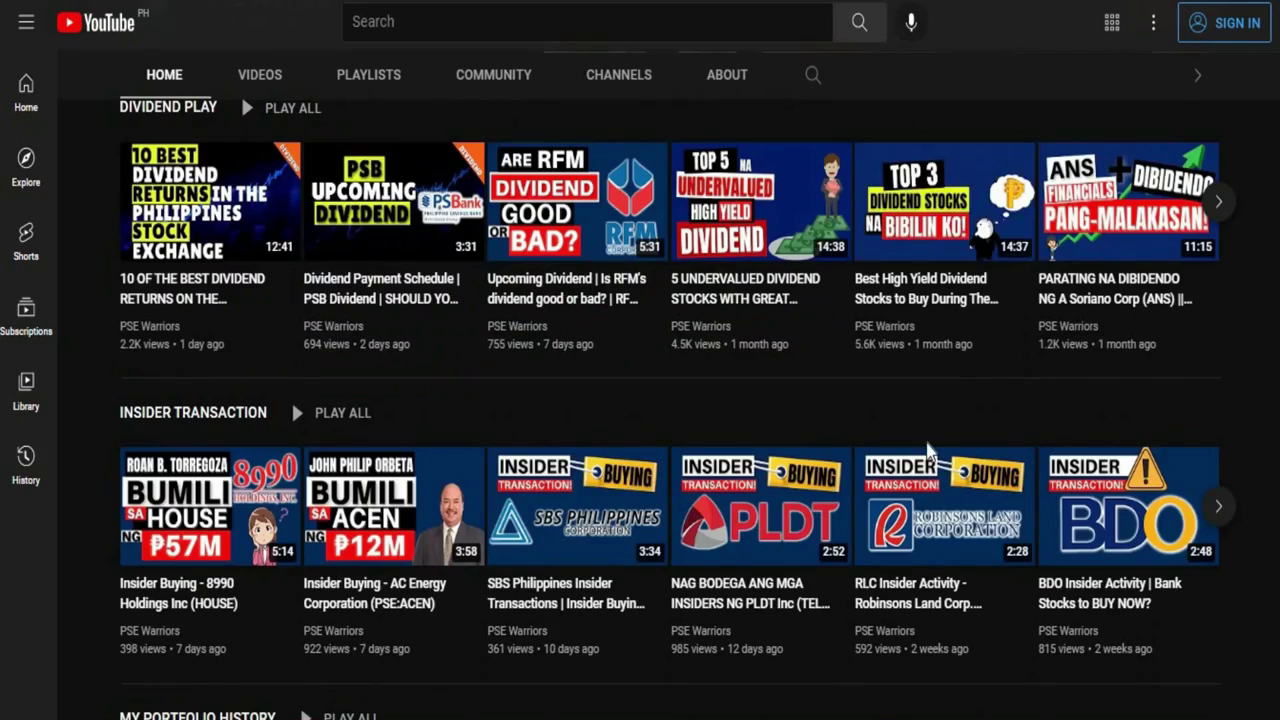
scroll(928, 450, down, 1)
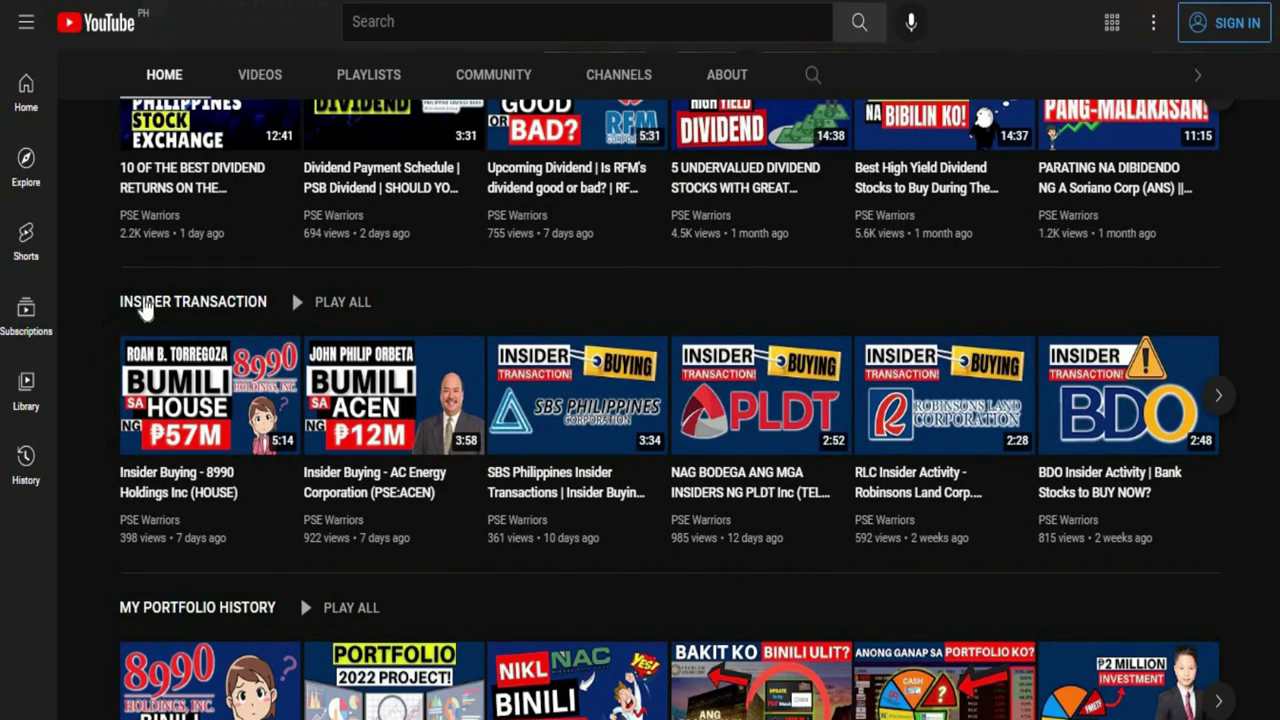
scroll(233, 398, down, 3)
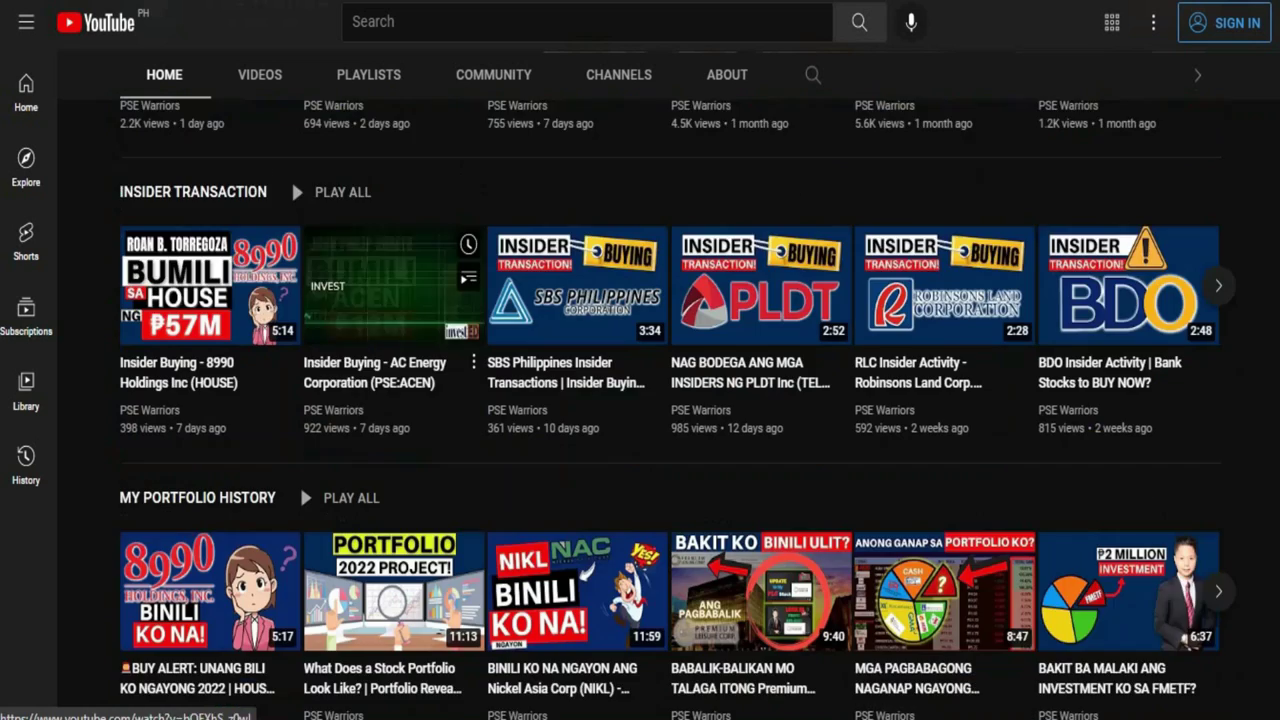
mouse_move(233, 398)
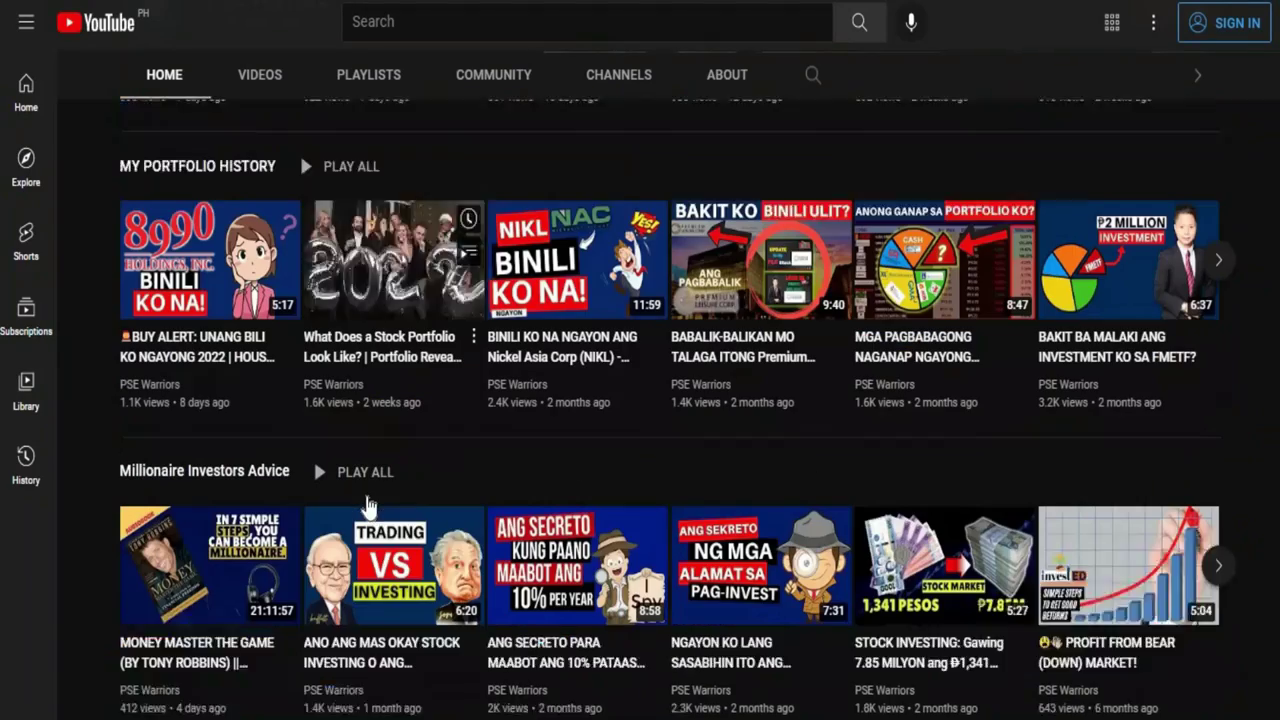
scroll(367, 507, down, 1)
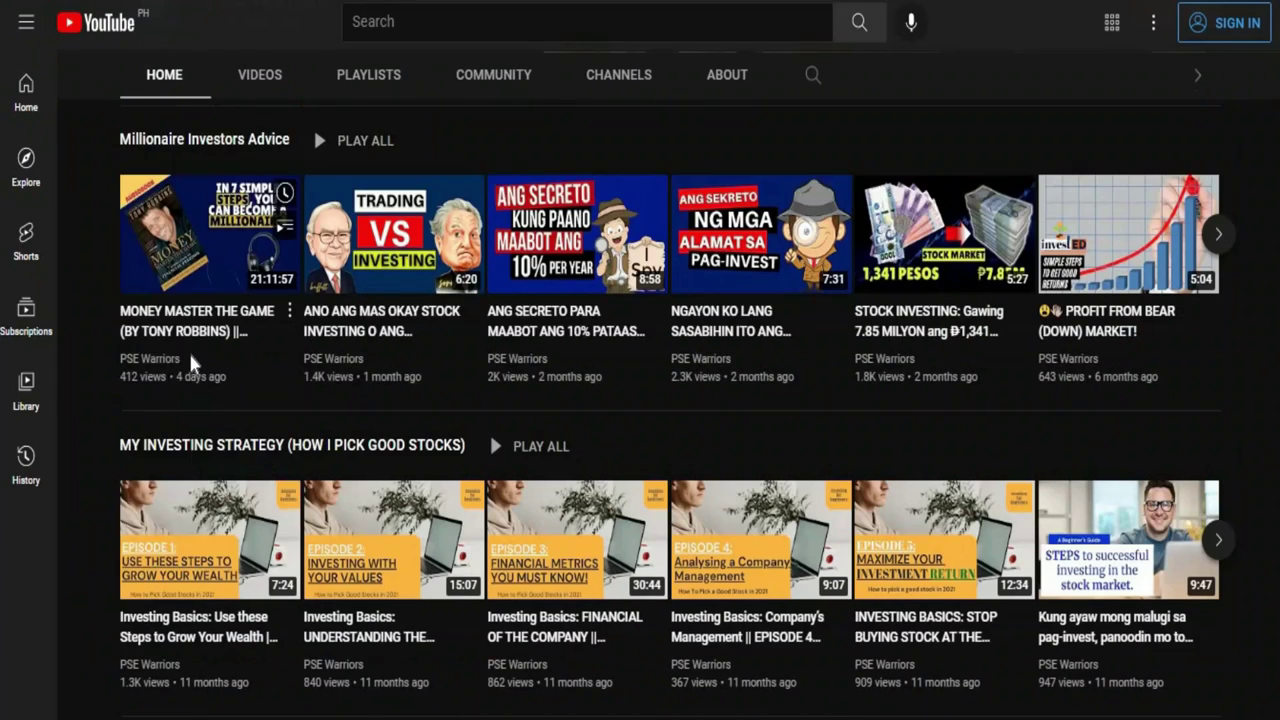
scroll(137, 355, down, 1)
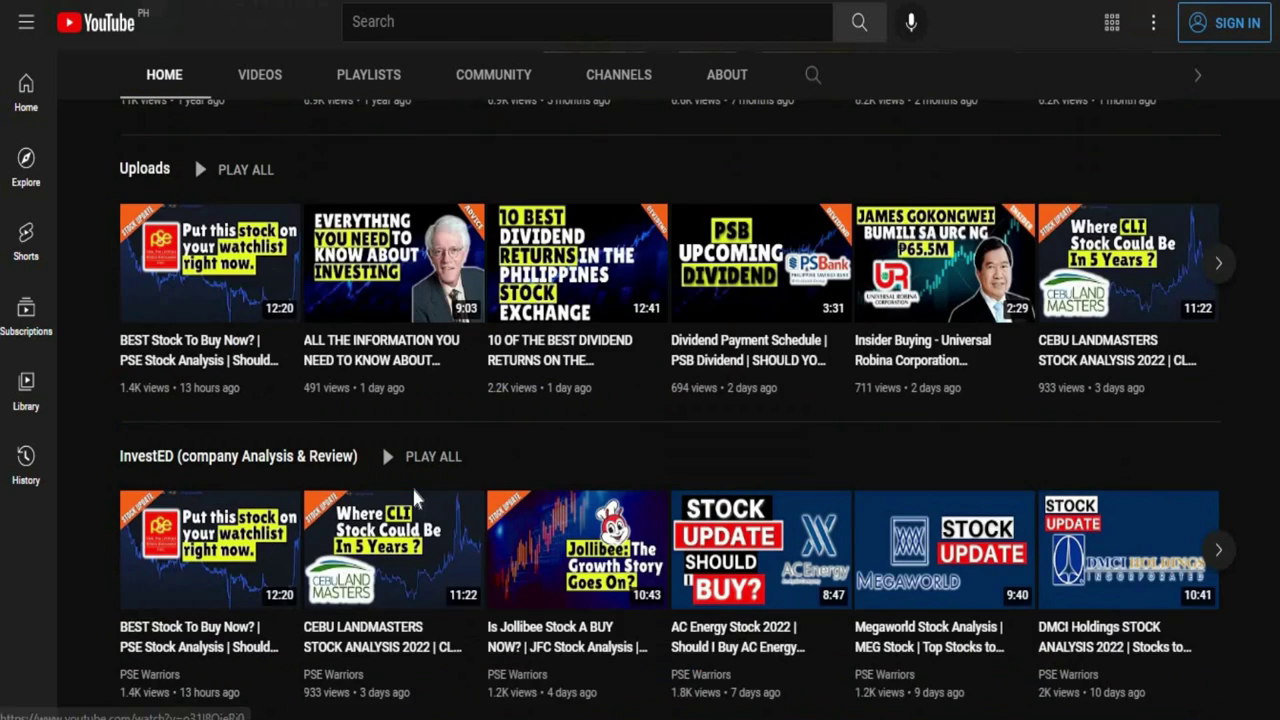
scroll(412, 485, down, 1)
scroll(412, 485, down, 2)
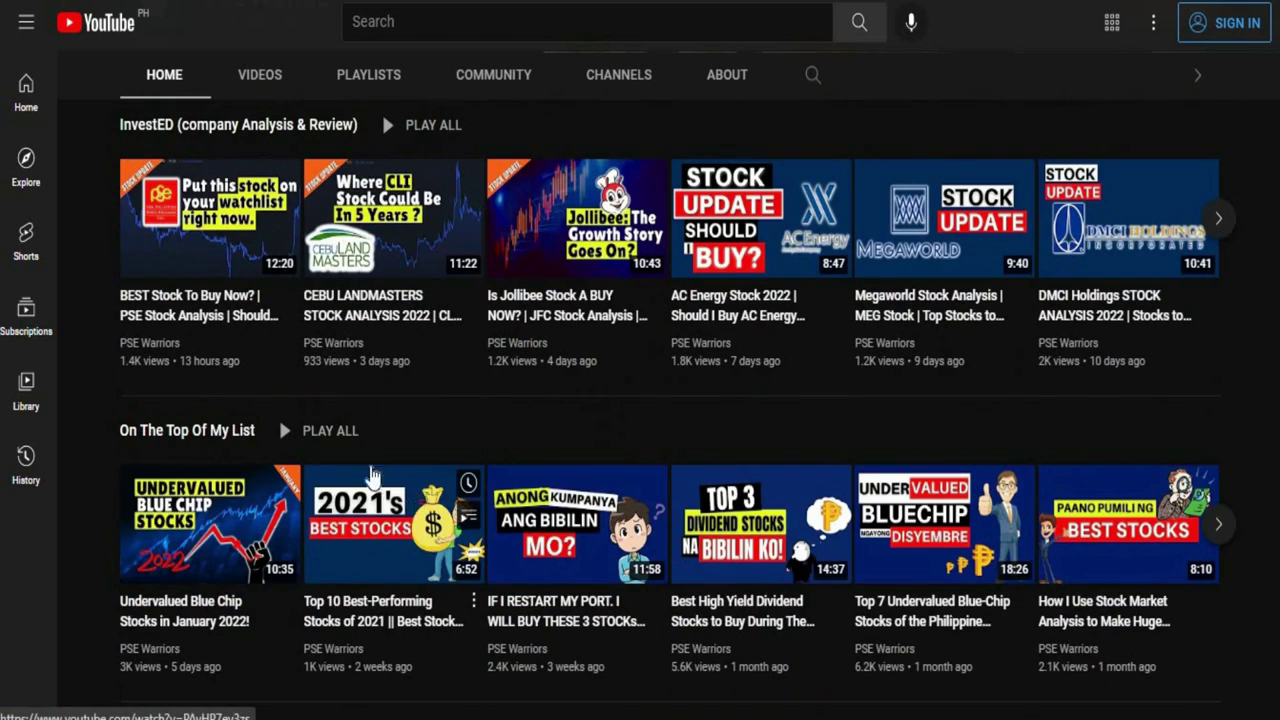